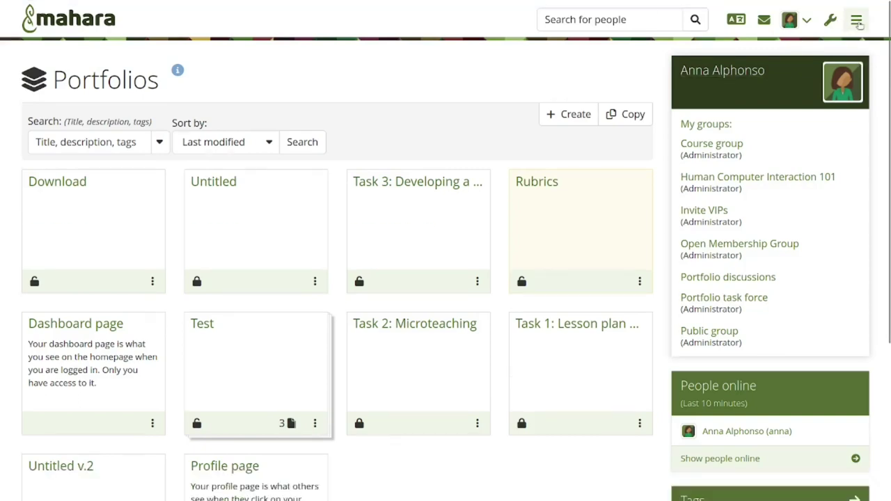
Go to the Files area and open the images folder.
{"action": "left_click", "coordinate": [856, 19]}
{"action": "left_click", "coordinate": [722, 132]}
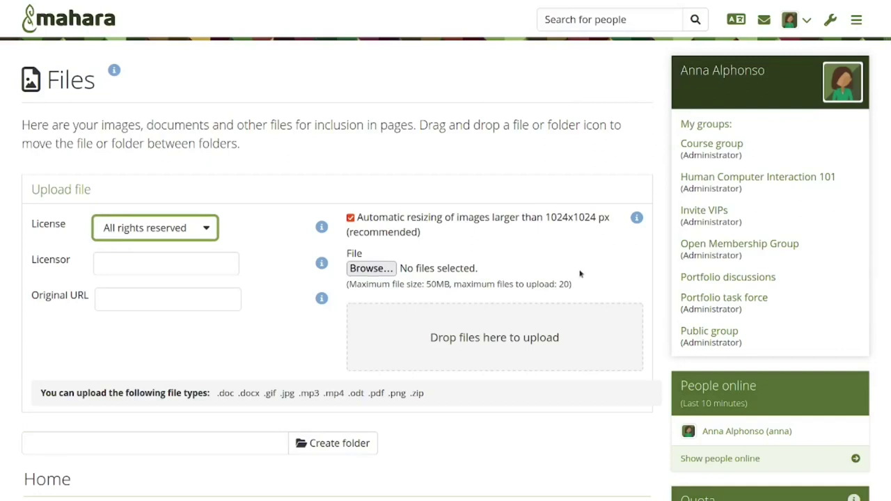
{"action": "scroll", "coordinate": [580, 273], "scroll_direction": "down", "scroll_amount": 5}
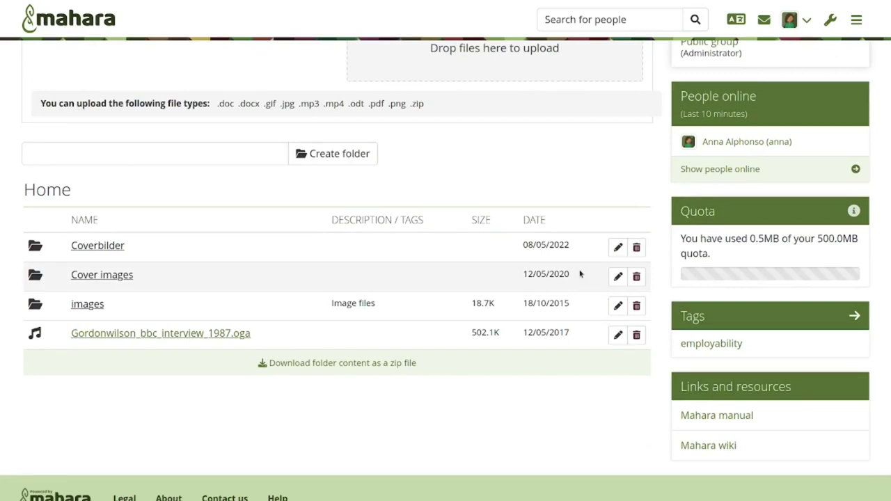
{"action": "left_click", "coordinate": [88, 306]}
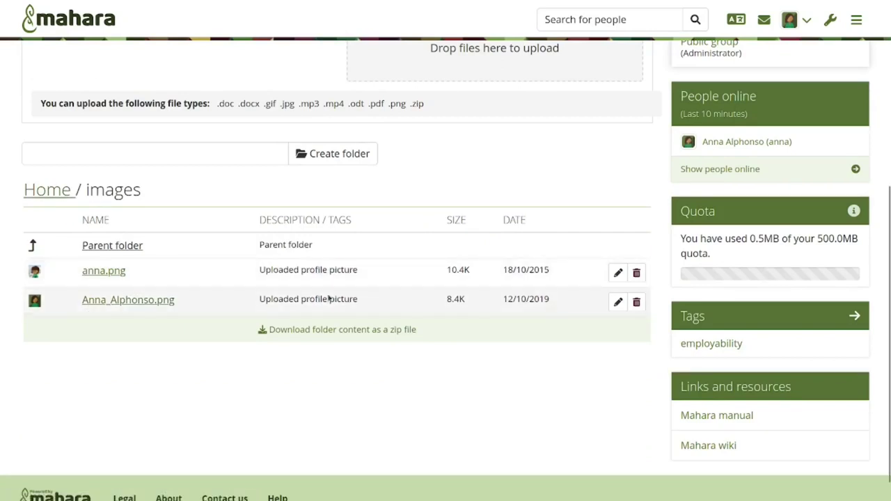
Examine the file details of the 12/10/2019 profile picture in the images folder.
{"action": "left_click", "coordinate": [616, 304]}
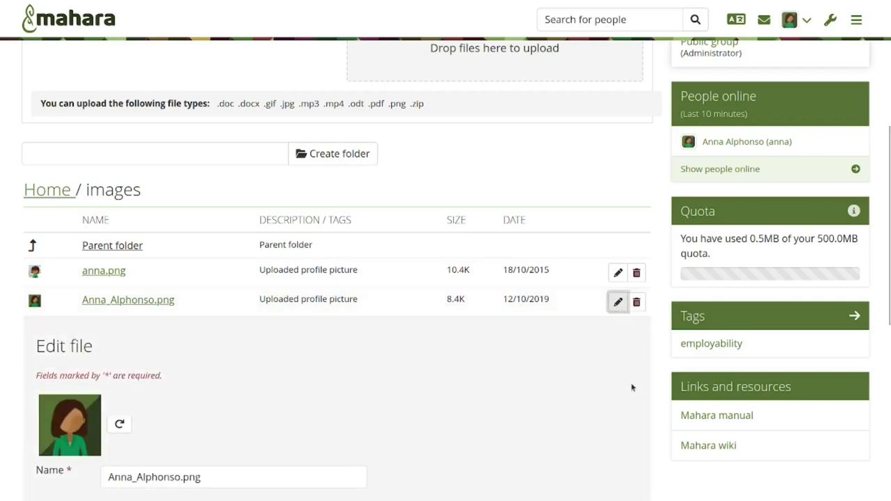
{"action": "scroll", "coordinate": [632, 388], "scroll_direction": "down", "scroll_amount": 2}
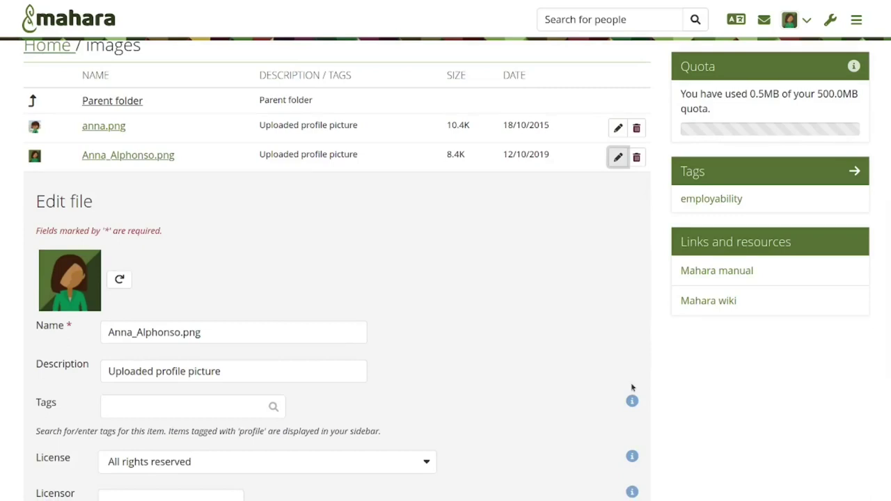
{"action": "scroll", "coordinate": [632, 387], "scroll_direction": "down", "scroll_amount": 2}
{"action": "left_click", "coordinate": [632, 387]}
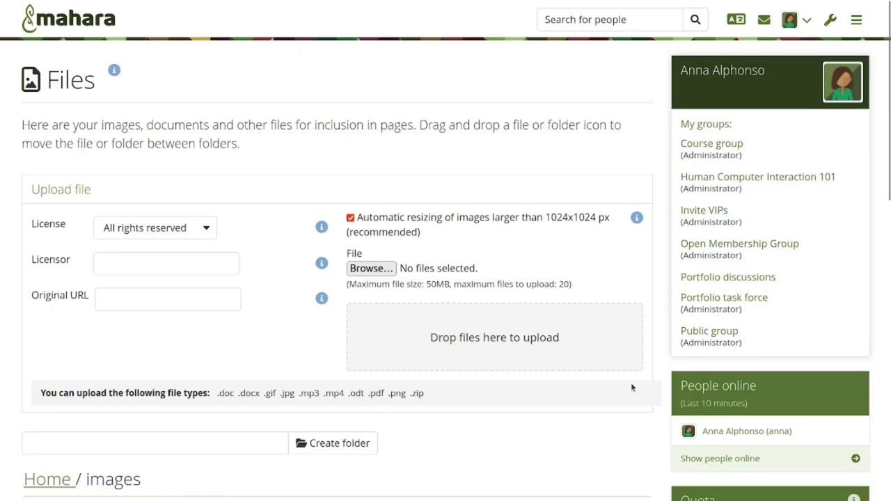
Upload airplane.jpg from the Presentation photos folder under Pictures into the images folder.
{"action": "left_click", "coordinate": [365, 268]}
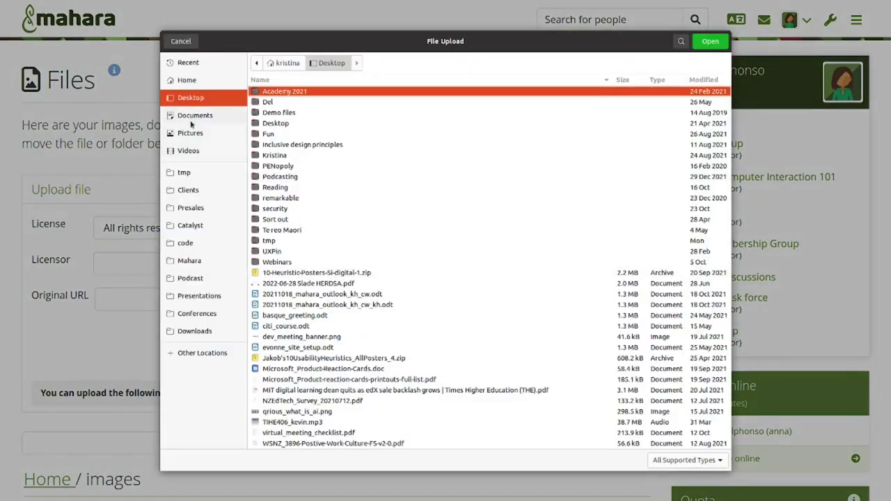
{"action": "left_click", "coordinate": [190, 133]}
{"action": "double_click", "coordinate": [293, 133]}
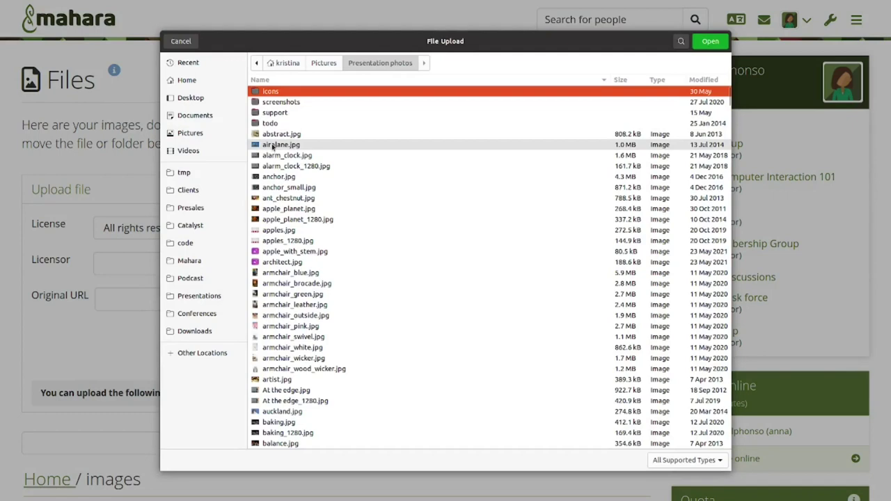
{"action": "left_click", "coordinate": [275, 145]}
{"action": "left_click", "coordinate": [712, 43]}
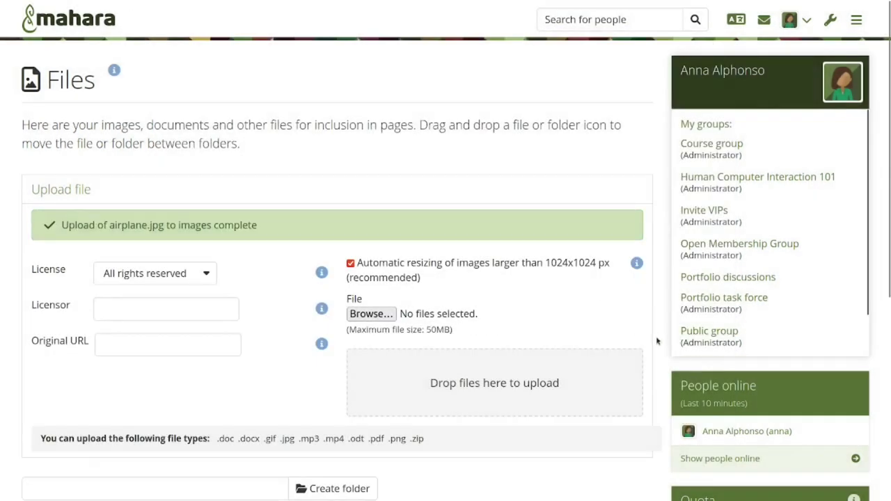
Open the details of airplane.jpg for editing, try Decorative image as Yes, and set it back to No.
{"action": "scroll", "coordinate": [657, 341], "scroll_direction": "down", "scroll_amount": 5}
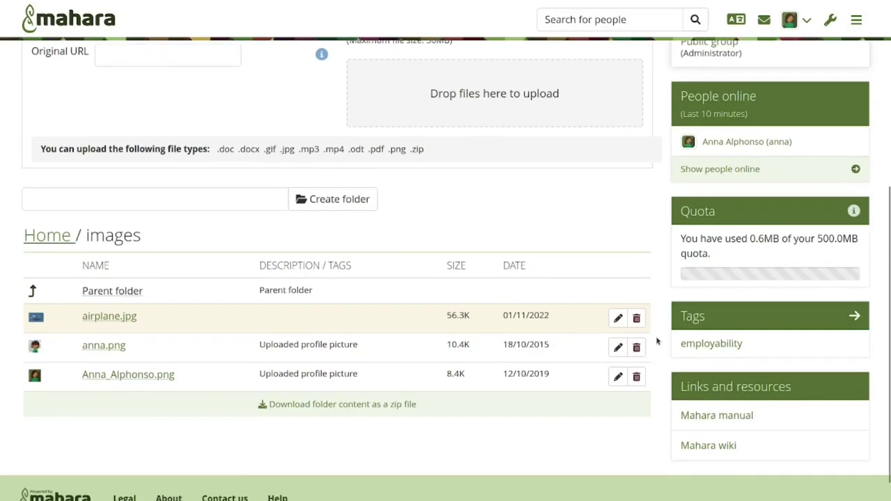
{"action": "left_click", "coordinate": [618, 318]}
{"action": "scroll", "coordinate": [624, 394], "scroll_direction": "down", "scroll_amount": 2}
{"action": "scroll", "coordinate": [624, 394], "scroll_direction": "down", "scroll_amount": 3}
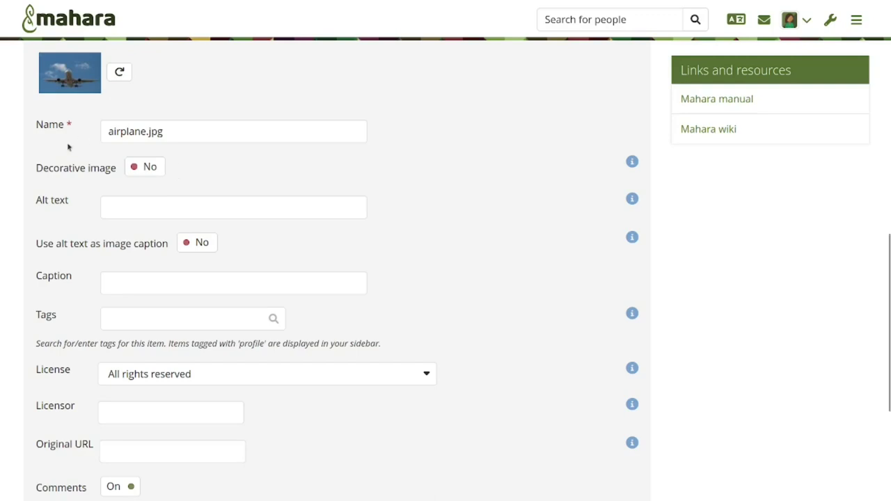
{"action": "left_click", "coordinate": [150, 167]}
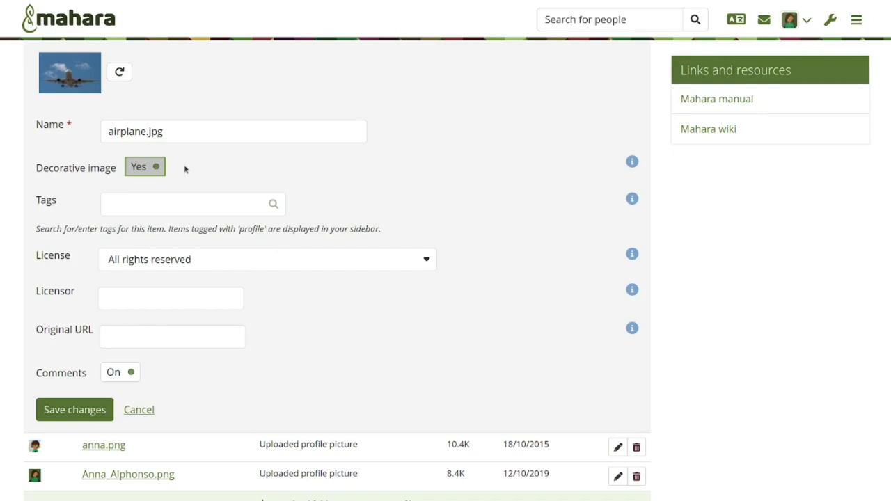
{"action": "left_click", "coordinate": [141, 168]}
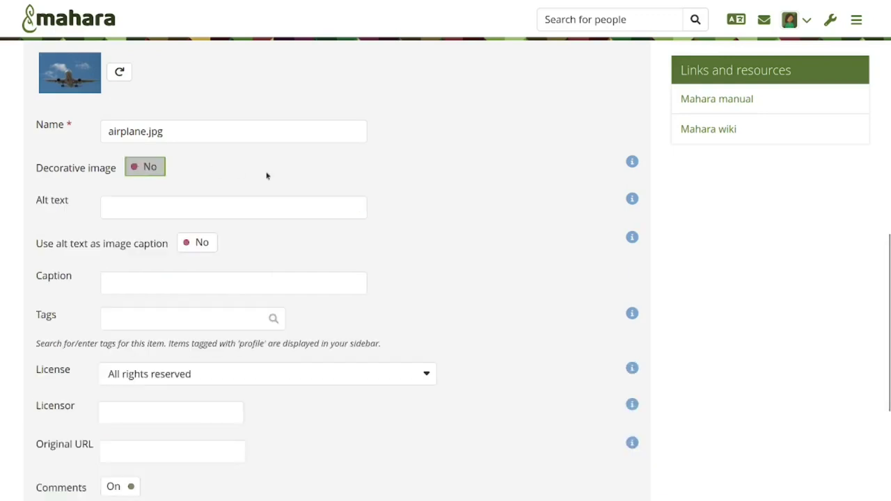
Give airplane.jpg the alt text "An airplane", use it as the image caption as well, and save the changes.
{"action": "left_click", "coordinate": [220, 207]}
{"action": "type", "text": "An airplane"}
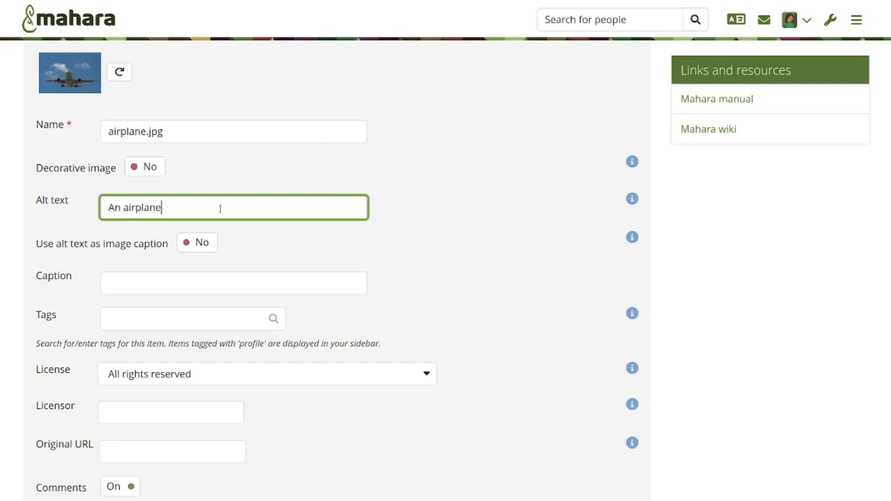
{"action": "left_click", "coordinate": [147, 281]}
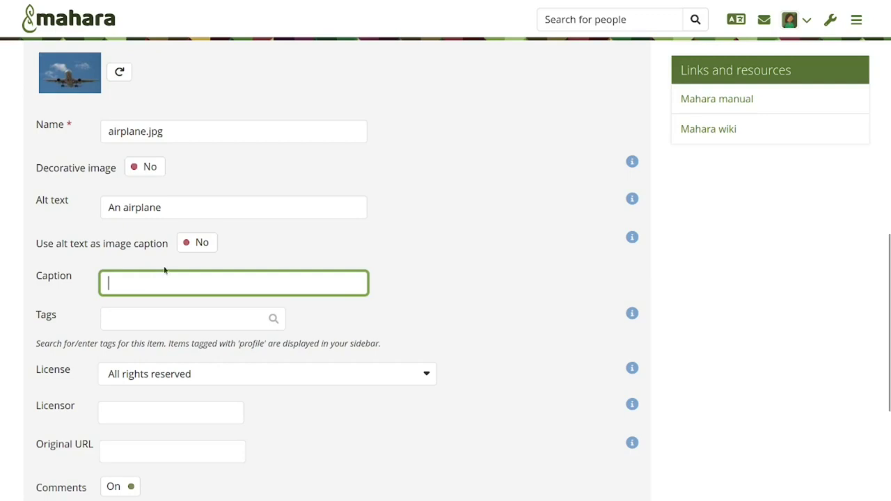
{"action": "left_click", "coordinate": [201, 242]}
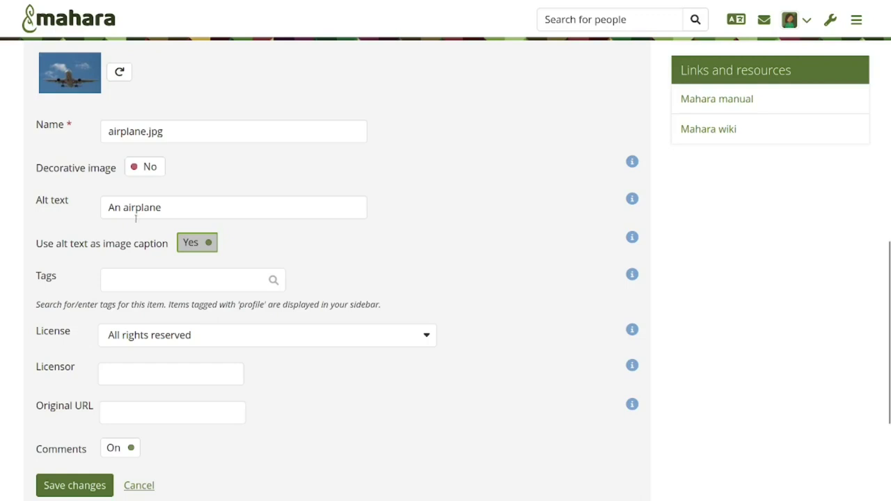
{"action": "left_click", "coordinate": [61, 490]}
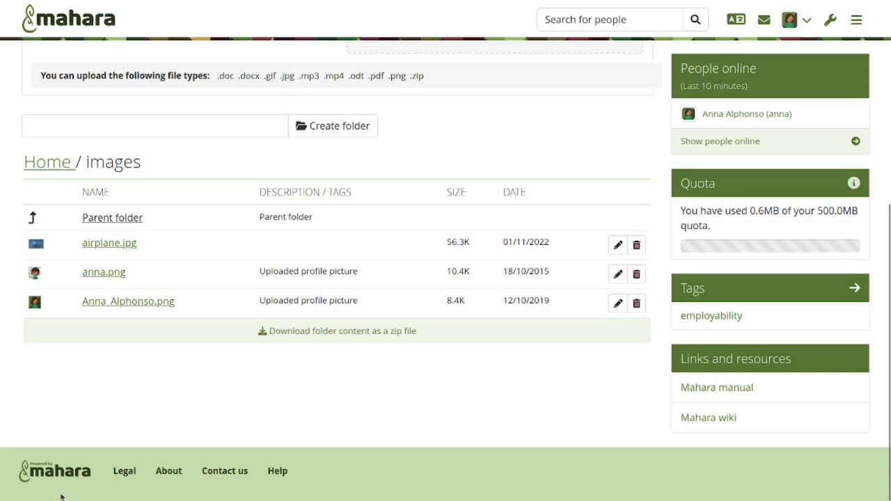
Open the Download page from the portfolio overview and show its block details with the quick edit options.
{"action": "left_click", "coordinate": [863, 25]}
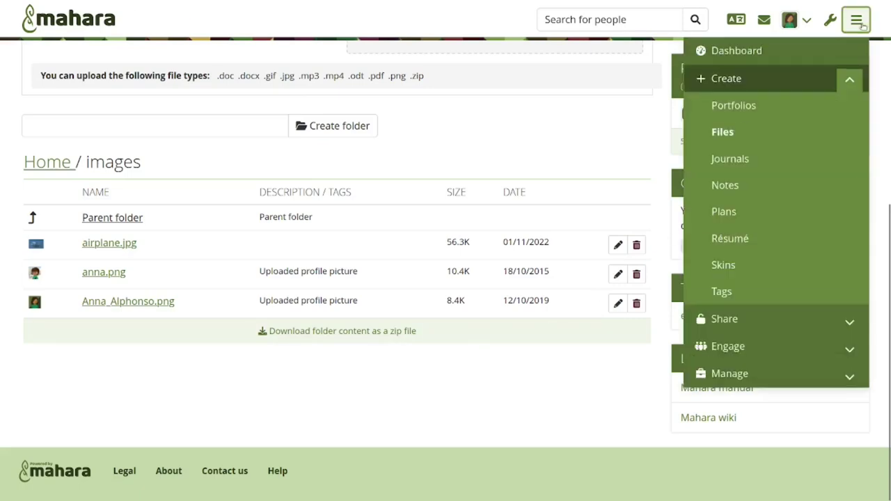
{"action": "left_click", "coordinate": [744, 110]}
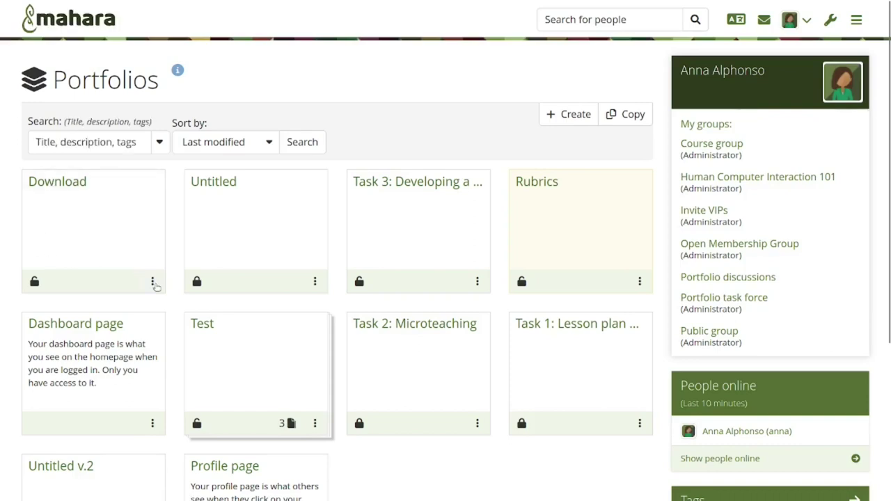
{"action": "left_click", "coordinate": [153, 281]}
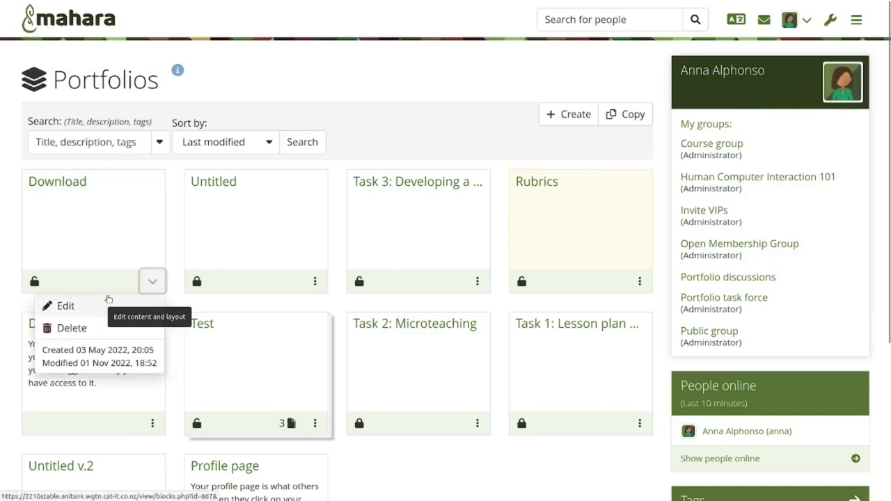
{"action": "left_click", "coordinate": [175, 248]}
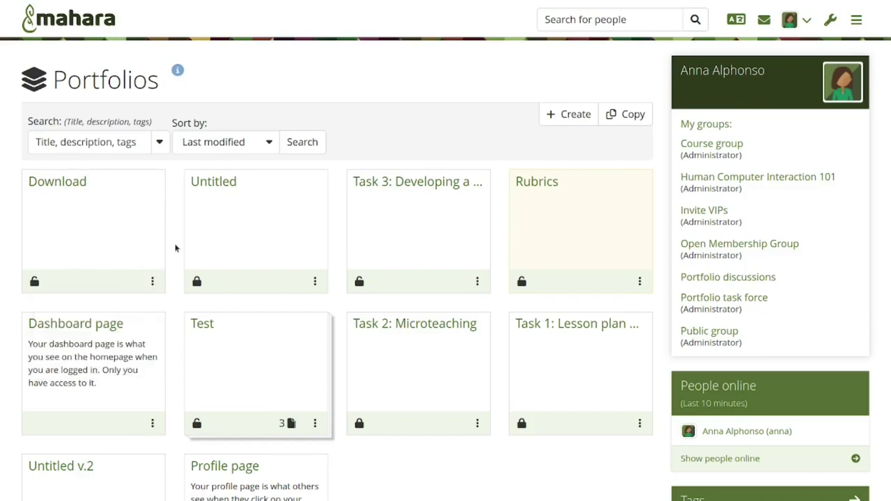
{"action": "left_click", "coordinate": [59, 183]}
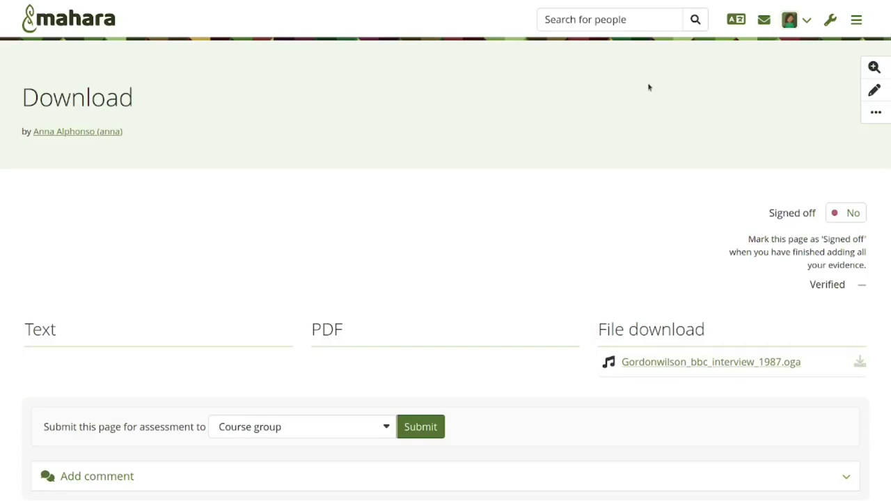
{"action": "left_click", "coordinate": [874, 67]}
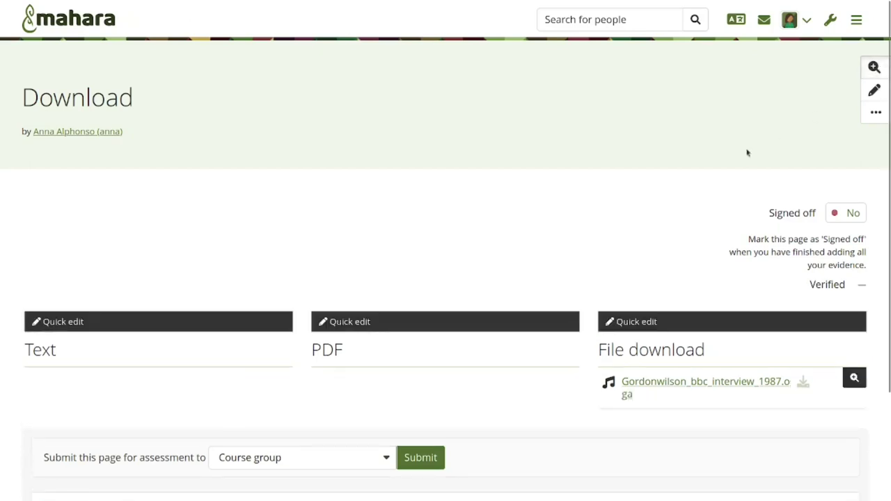
Use quick edit to enter "text" as the content of the Text block and save it.
{"action": "scroll", "coordinate": [682, 216], "scroll_direction": "down", "scroll_amount": 2}
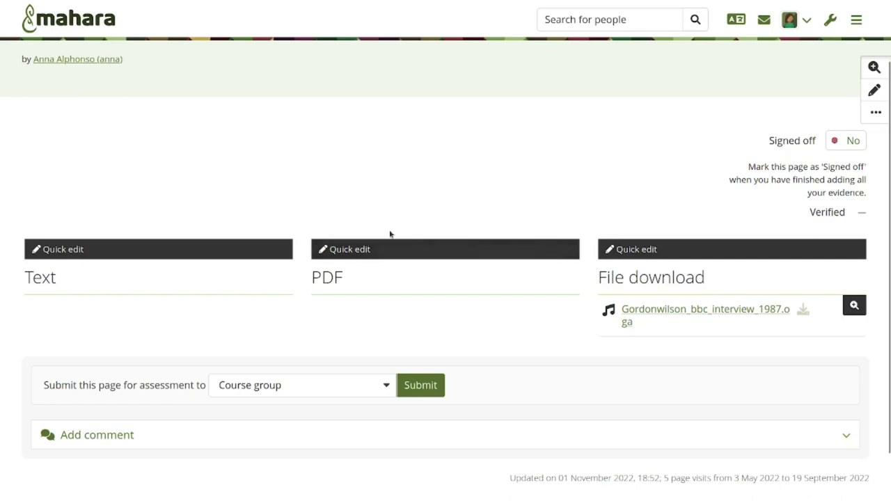
{"action": "left_click", "coordinate": [63, 251]}
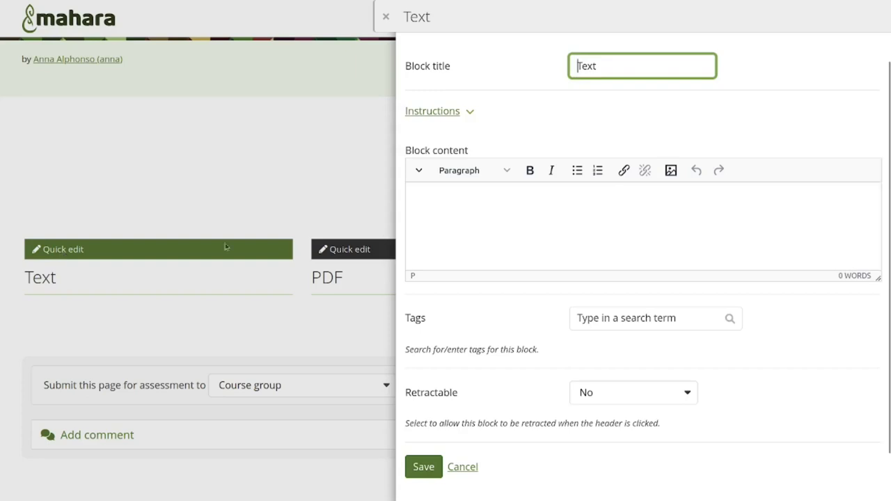
{"action": "left_click", "coordinate": [478, 227]}
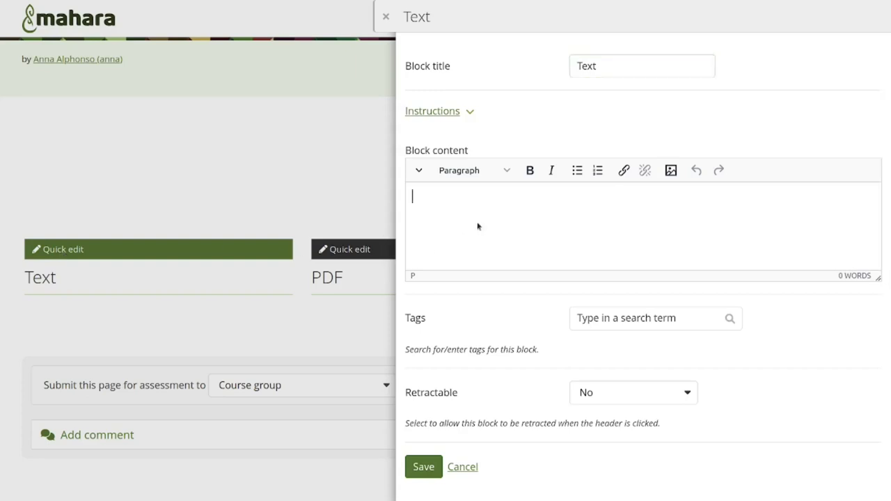
{"action": "type", "text": "tet"}
{"action": "key", "text": "BackSpace"}
{"action": "type", "text": "xt"}
{"action": "left_click", "coordinate": [423, 467]}
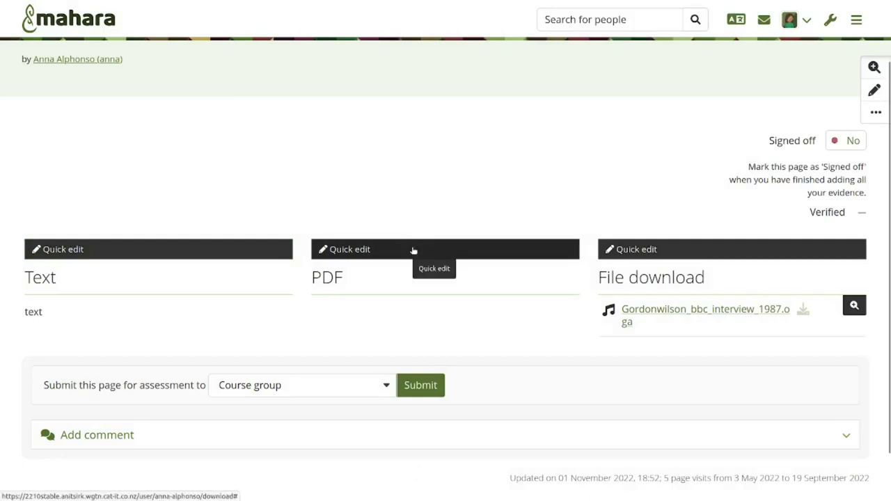
Use quick edit to add airplane.jpg from the images folder to the File download block and save it.
{"action": "left_click", "coordinate": [656, 250]}
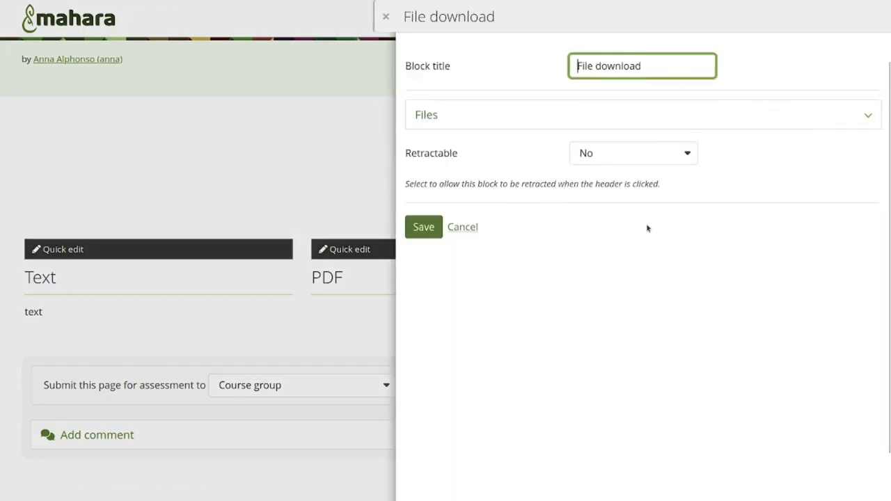
{"action": "left_click", "coordinate": [479, 114]}
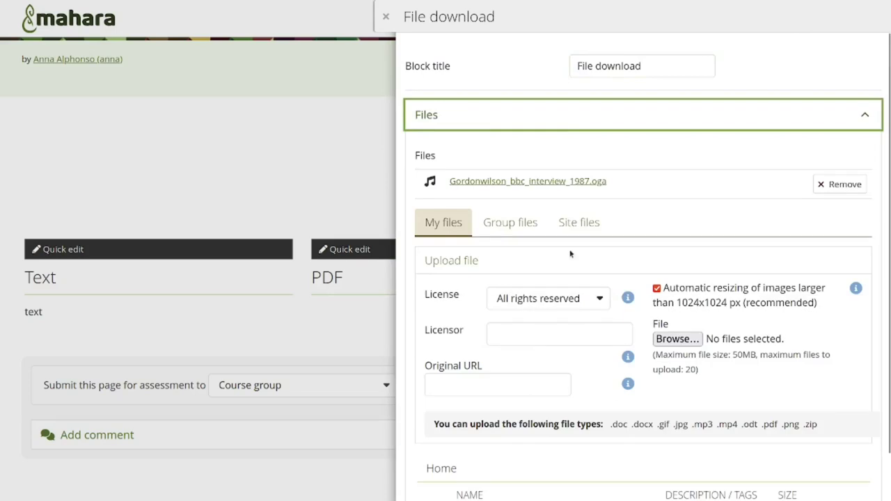
{"action": "scroll", "coordinate": [618, 327], "scroll_direction": "down", "scroll_amount": 4}
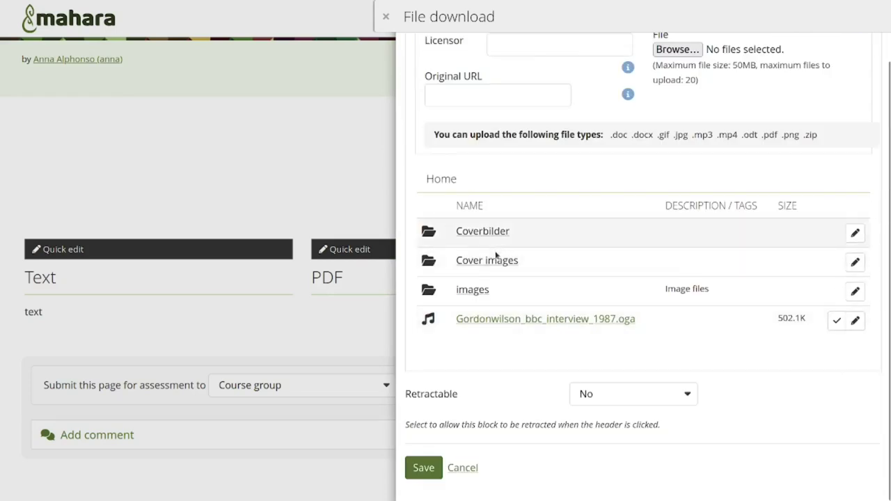
{"action": "left_click", "coordinate": [487, 291]}
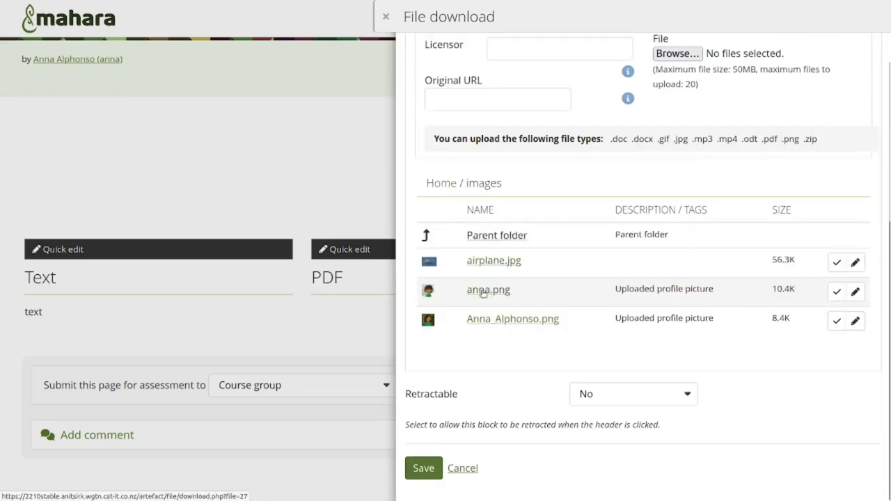
{"action": "left_click", "coordinate": [591, 270]}
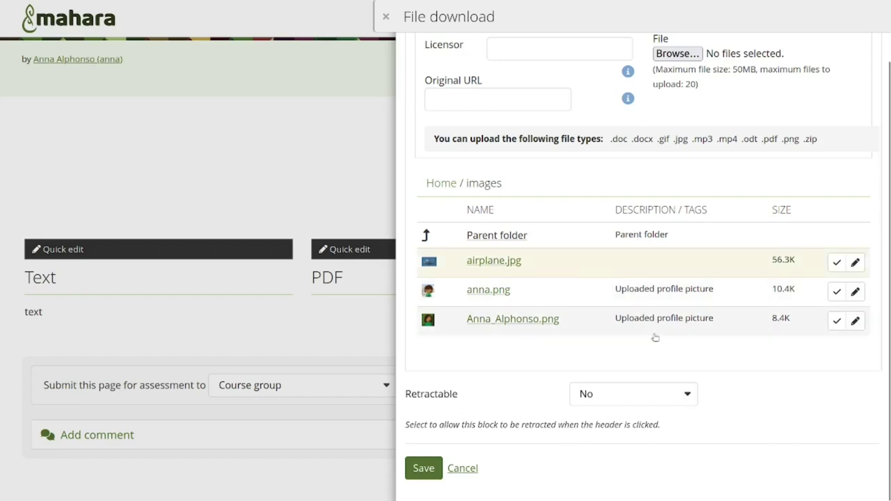
{"action": "scroll", "coordinate": [654, 338], "scroll_direction": "down", "scroll_amount": 3}
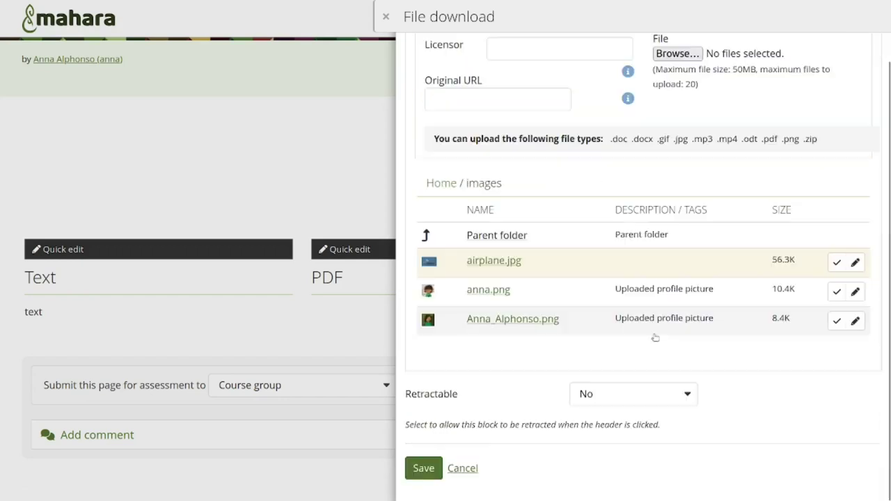
{"action": "left_click", "coordinate": [424, 468]}
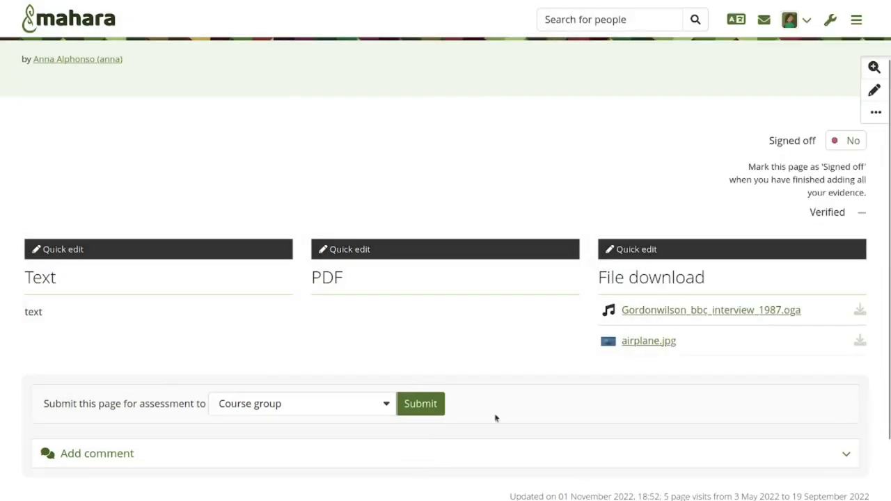
Switch the Download page to its full editing view.
{"action": "left_click", "coordinate": [871, 92]}
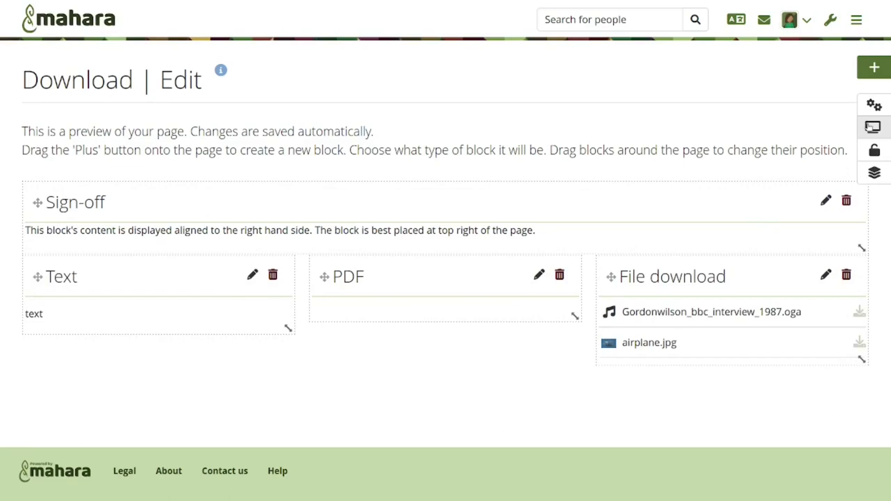
Return the Download page to display mode and examine the PDF block's file settings through quick edit, closing them without changes.
{"action": "left_click", "coordinate": [872, 127]}
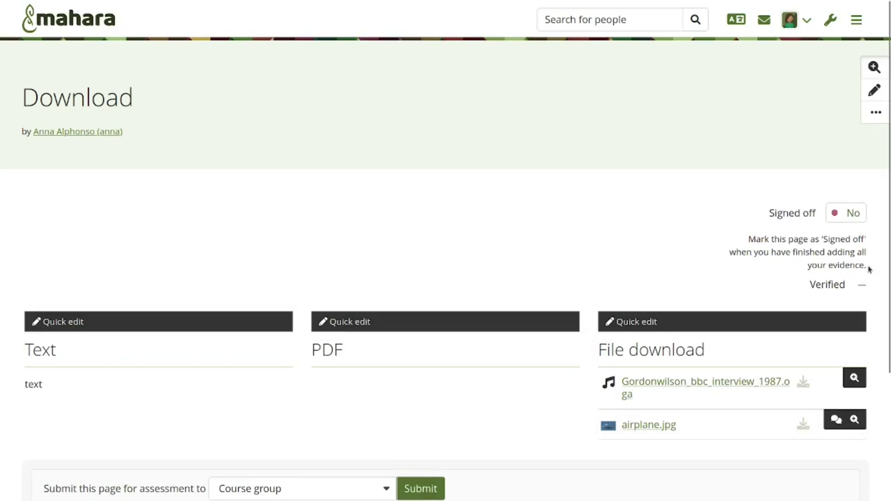
{"action": "scroll", "coordinate": [869, 269], "scroll_direction": "down", "scroll_amount": 1}
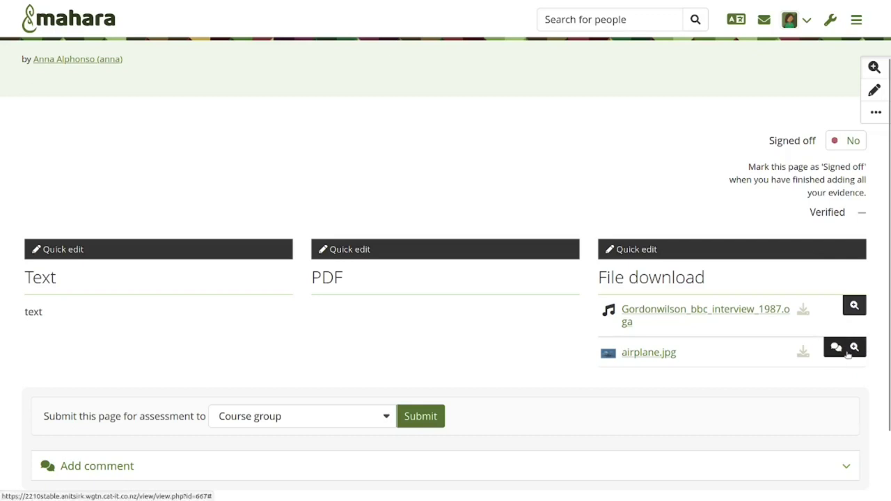
{"action": "left_click", "coordinate": [427, 249]}
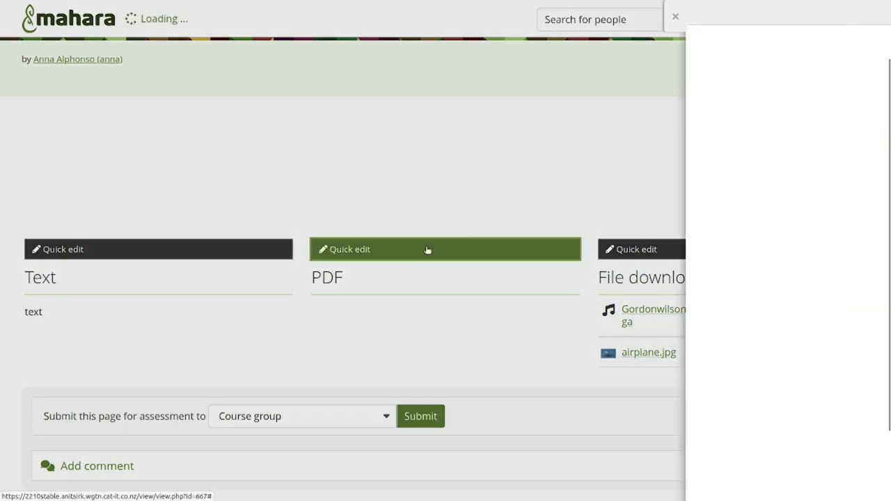
{"action": "left_click", "coordinate": [508, 123]}
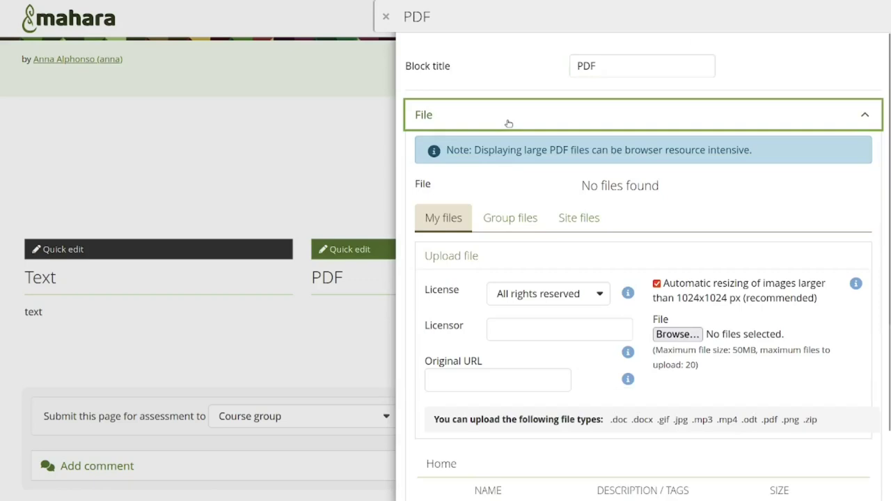
{"action": "scroll", "coordinate": [611, 423], "scroll_direction": "down", "scroll_amount": 3}
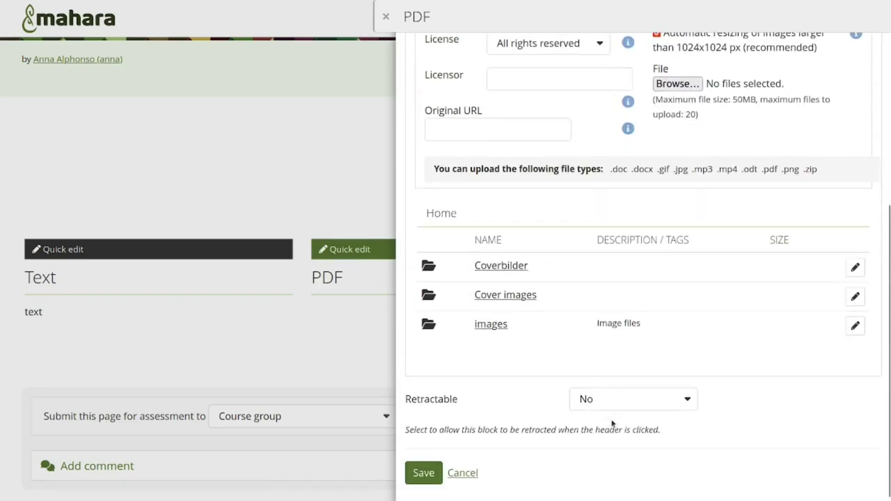
{"action": "scroll", "coordinate": [634, 188], "scroll_direction": "up", "scroll_amount": 3}
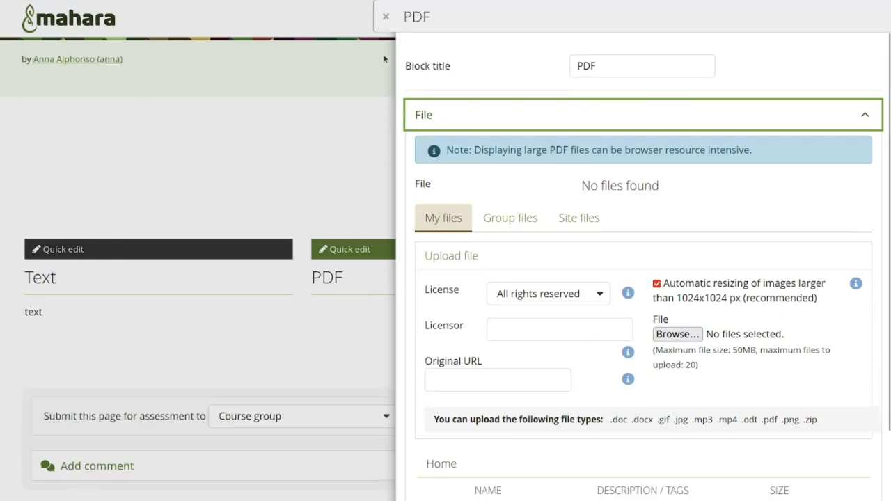
{"action": "left_click", "coordinate": [383, 17]}
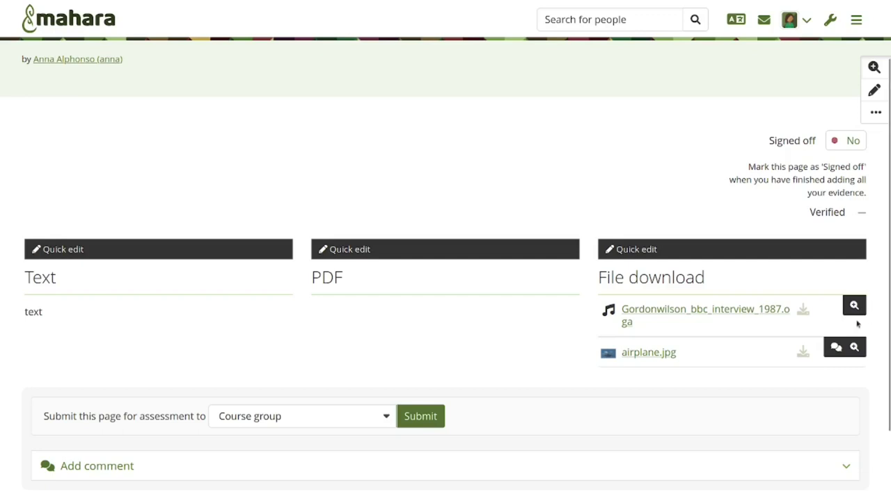
View the details of airplane.jpg in the File download block, highlight its alt text, and close the details.
{"action": "left_click", "coordinate": [851, 346]}
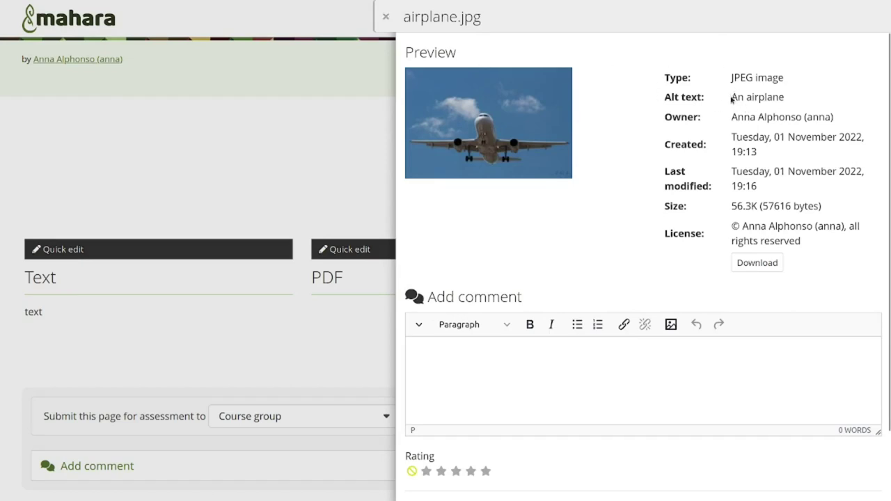
{"action": "left_click_drag", "start_coordinate": [732, 101], "coordinate": [791, 103]}
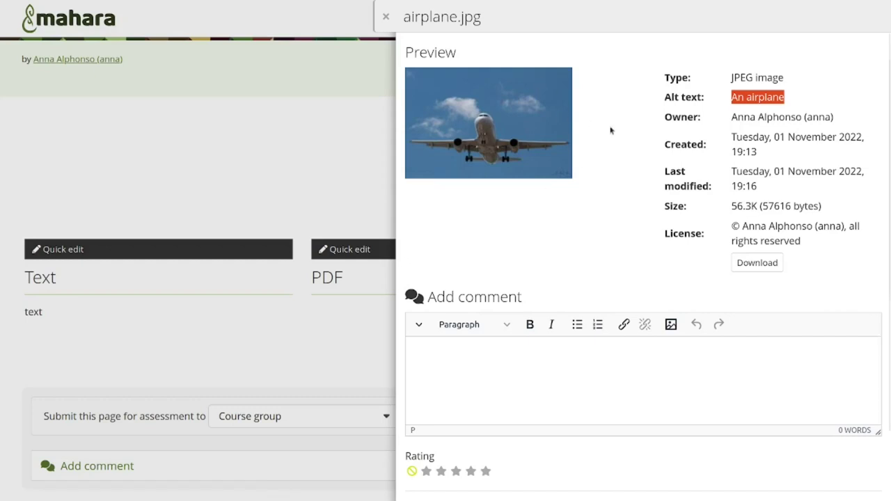
{"action": "key", "text": "F11"}
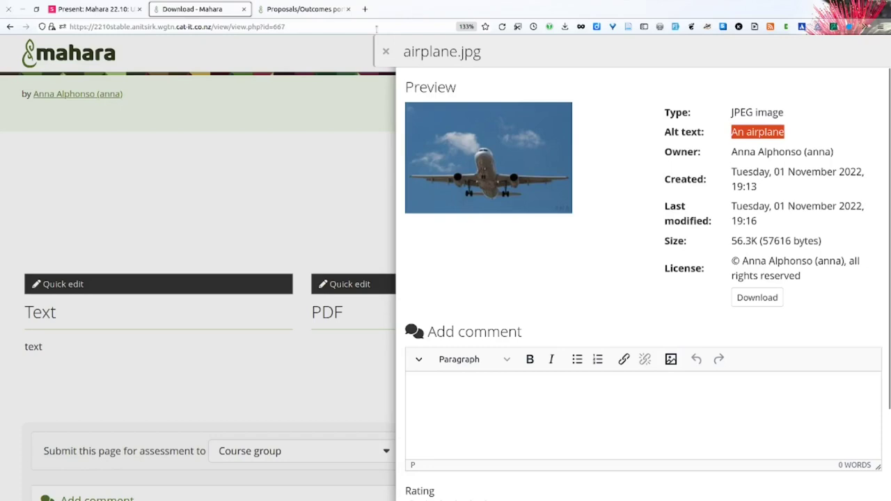
{"action": "left_click", "coordinate": [386, 52]}
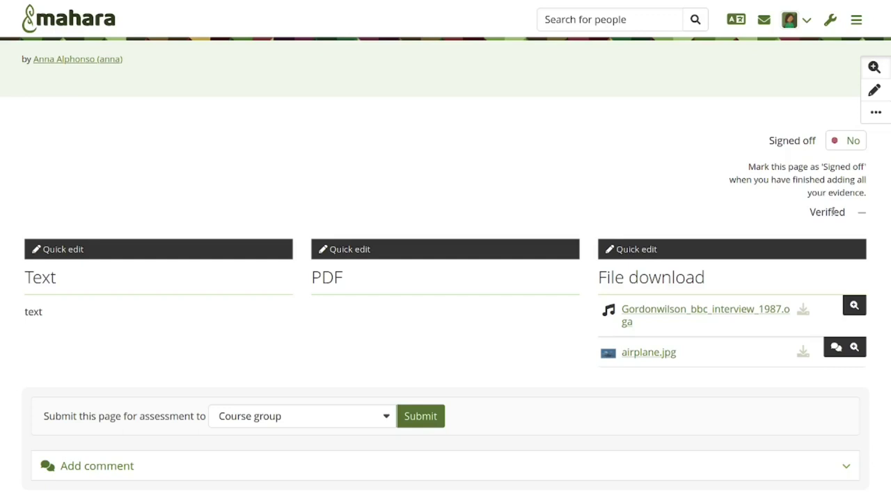
Mark the Download page as signed off and remove that signed-off status again.
{"action": "left_click", "coordinate": [847, 141]}
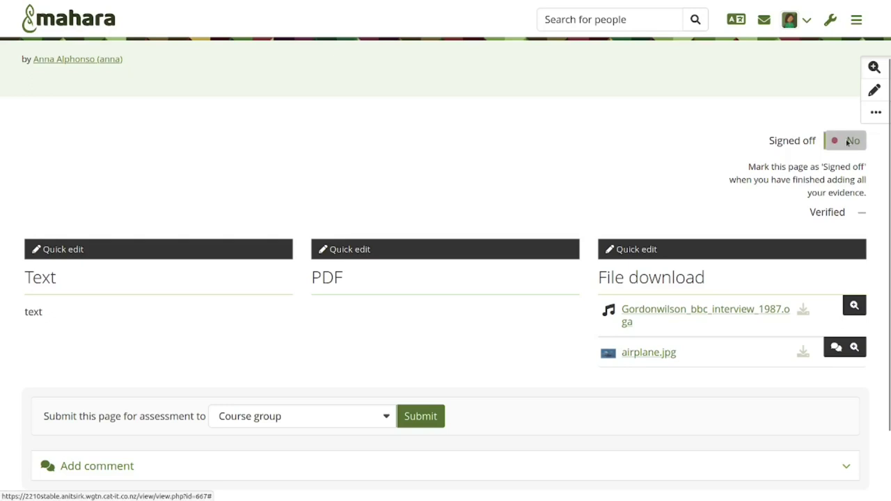
{"action": "left_click", "coordinate": [284, 108]}
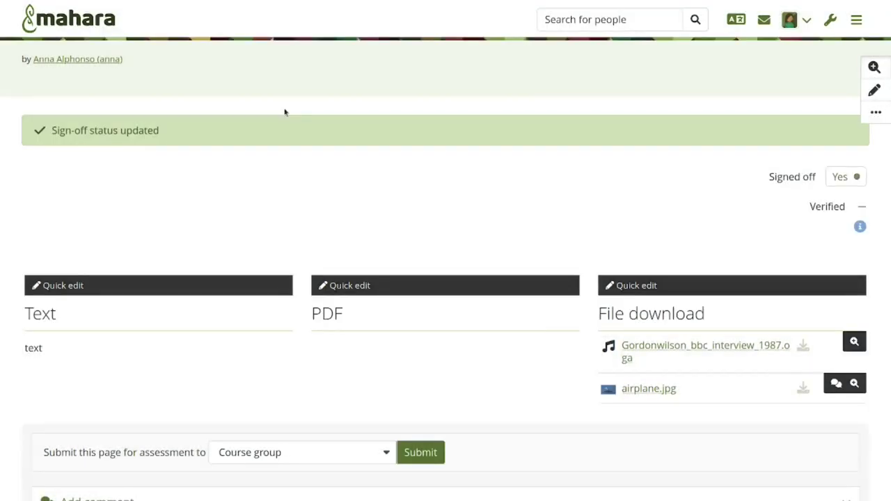
{"action": "left_click", "coordinate": [842, 178]}
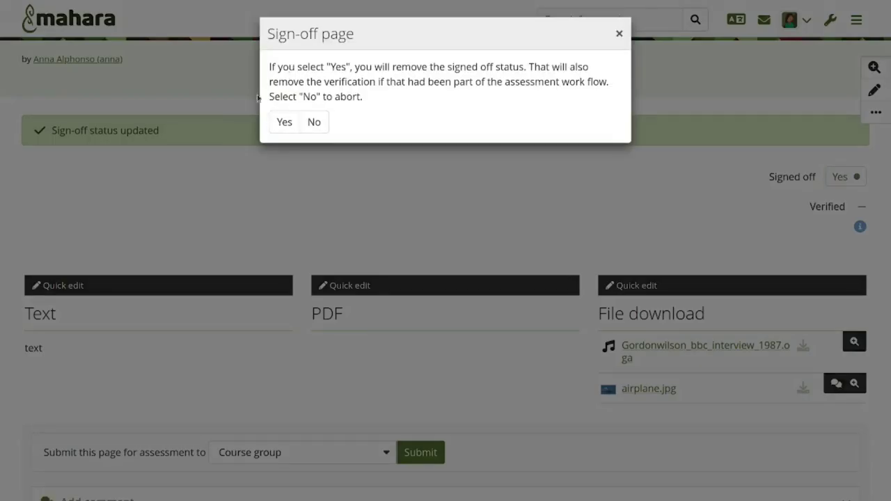
{"action": "left_click", "coordinate": [285, 122]}
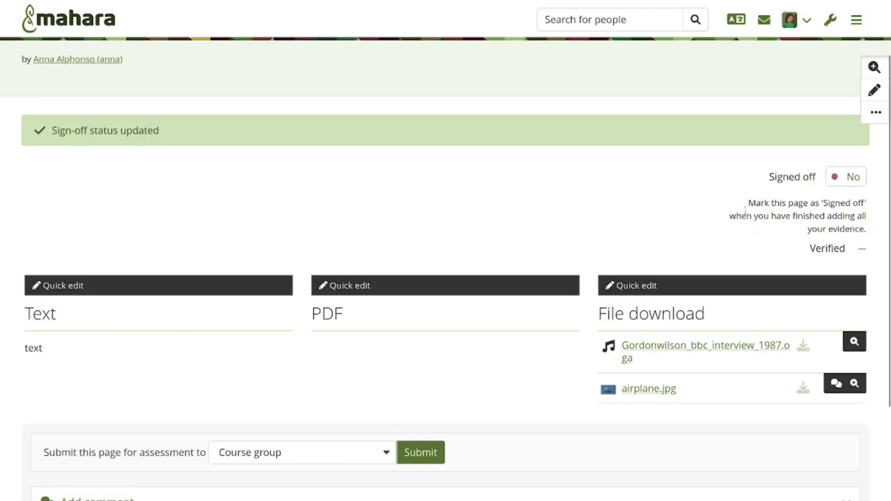
Sign off the Download page and check its sign-off details next to the verification status.
{"action": "left_click", "coordinate": [853, 178]}
{"action": "left_click", "coordinate": [291, 106]}
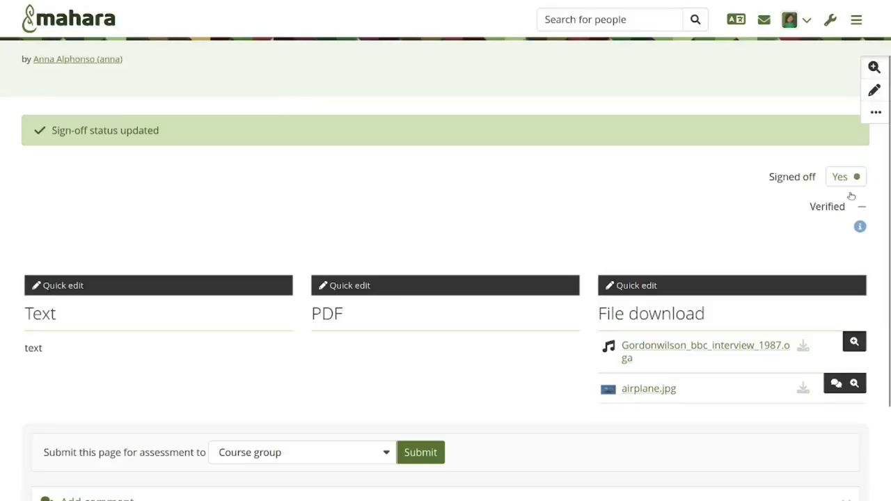
{"action": "left_click", "coordinate": [860, 230]}
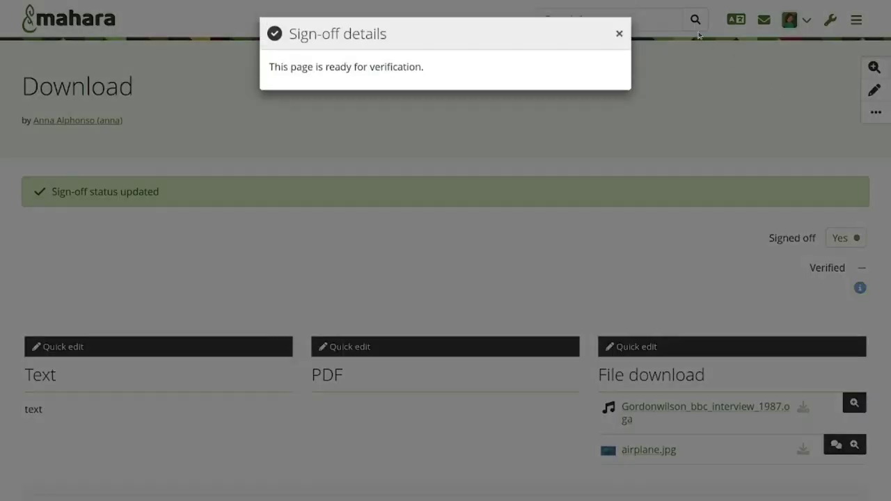
{"action": "left_click", "coordinate": [619, 33]}
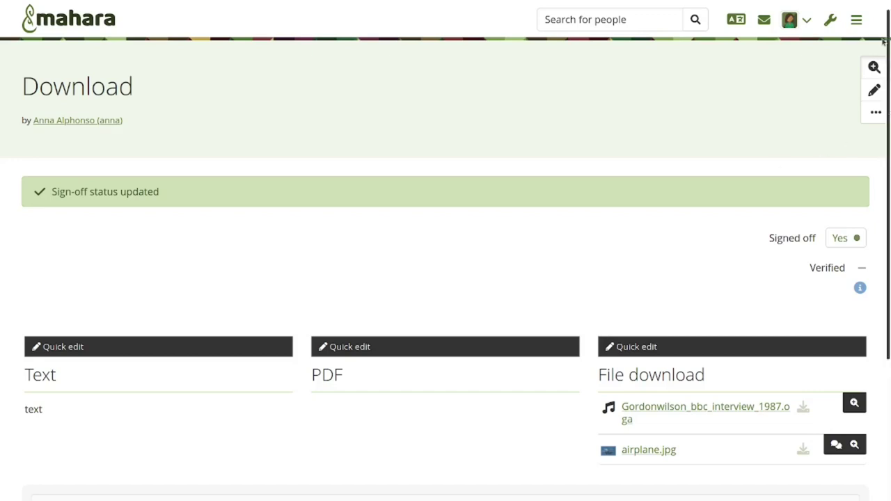
Open the site administration reports and configure the report type as SmartEvidence summary for all institutions.
{"action": "left_click", "coordinate": [830, 24]}
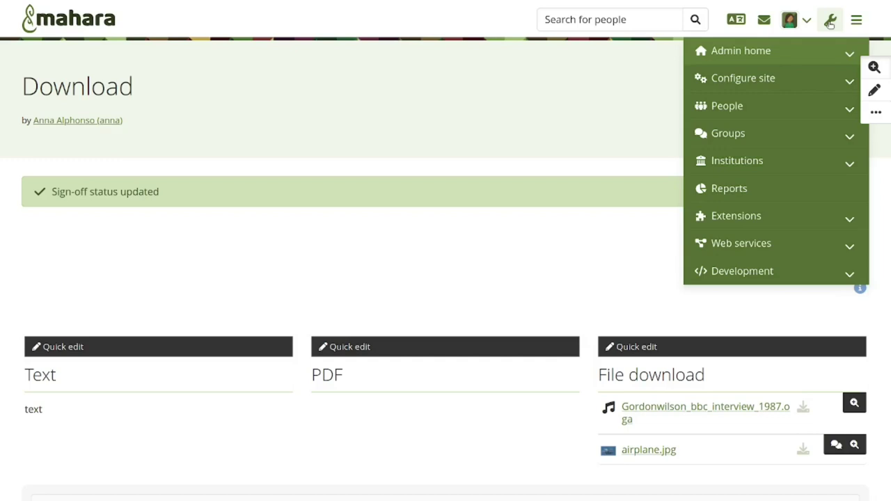
{"action": "left_click", "coordinate": [755, 187]}
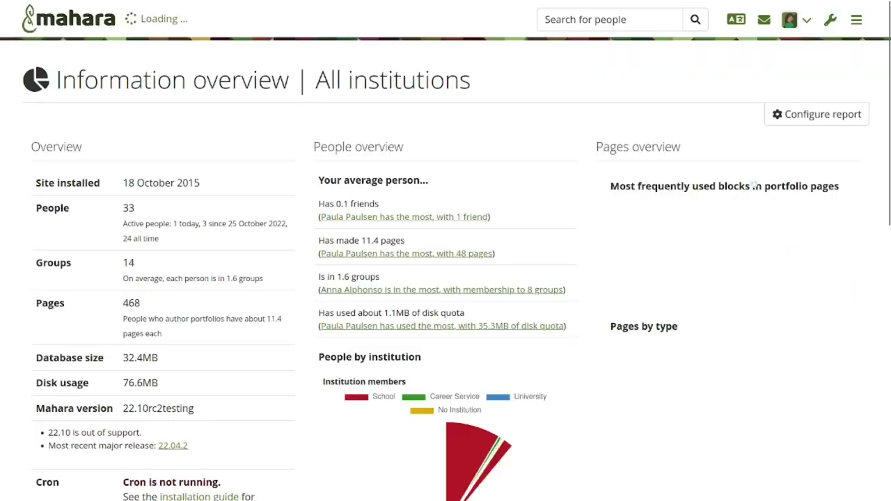
{"action": "left_click", "coordinate": [828, 111]}
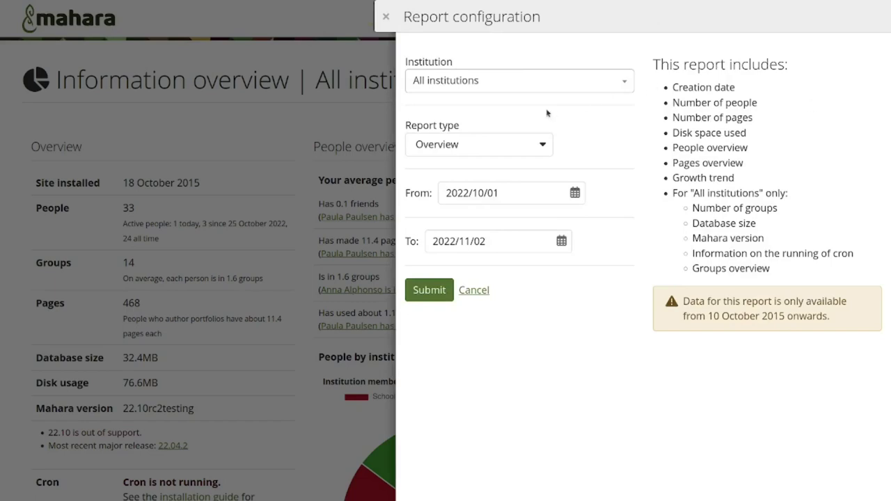
{"action": "left_click", "coordinate": [514, 144]}
{"action": "scroll", "coordinate": [497, 349], "scroll_direction": "down", "scroll_amount": 1}
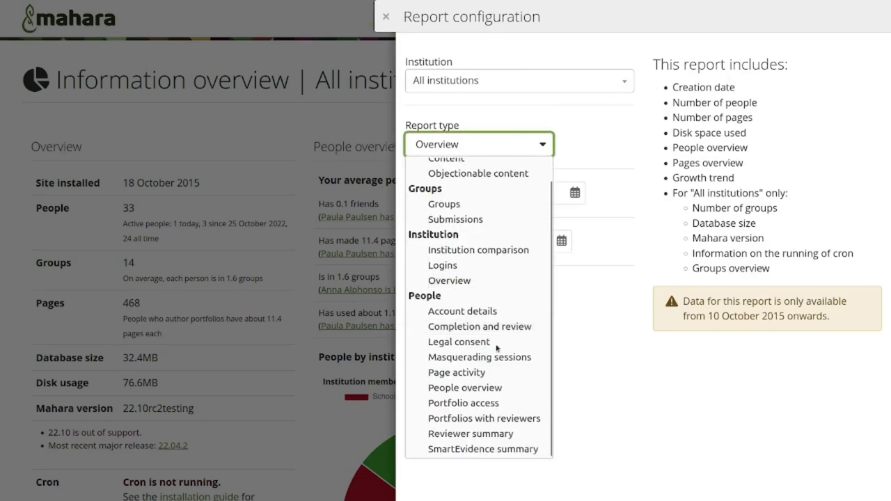
{"action": "left_click", "coordinate": [474, 450]}
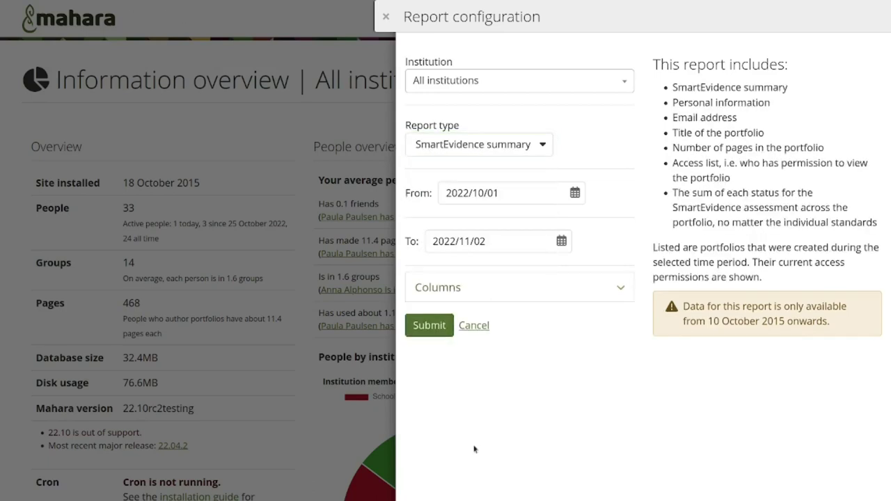
Set the start date of the SmartEvidence summary report to 4 January 2015.
{"action": "left_click", "coordinate": [502, 192]}
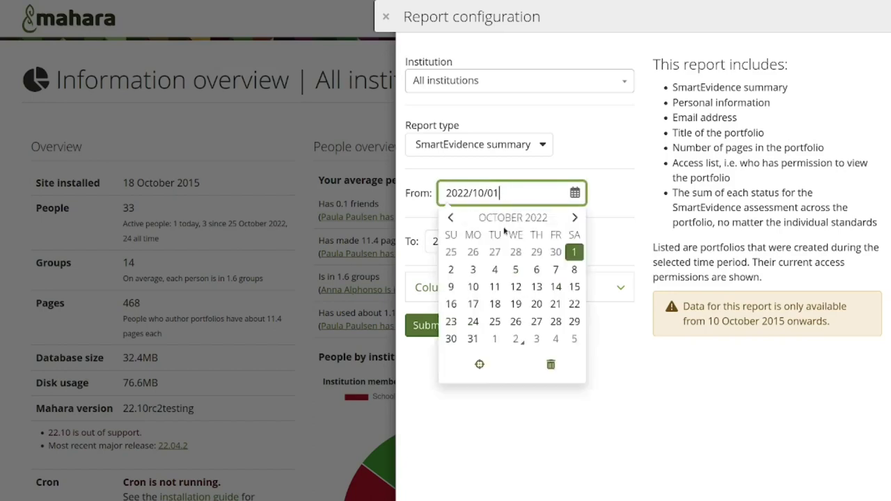
{"action": "left_click", "coordinate": [504, 218]}
{"action": "left_click", "coordinate": [504, 217]}
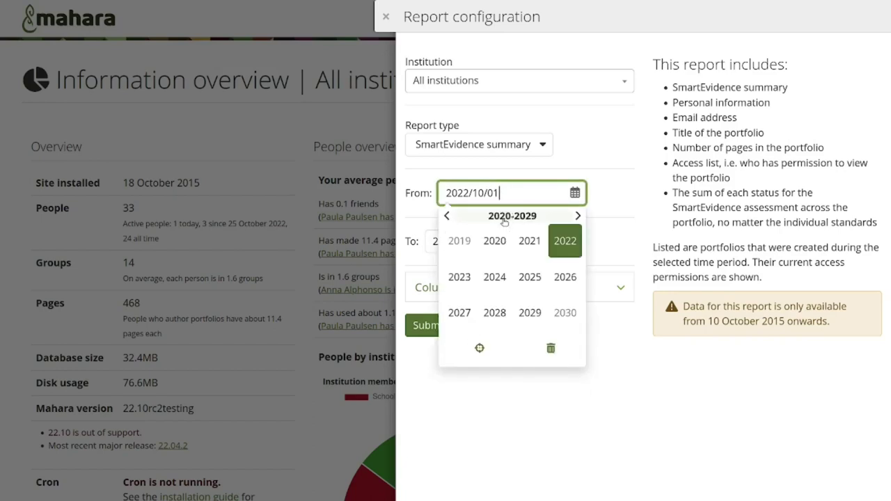
{"action": "left_click", "coordinate": [508, 217]}
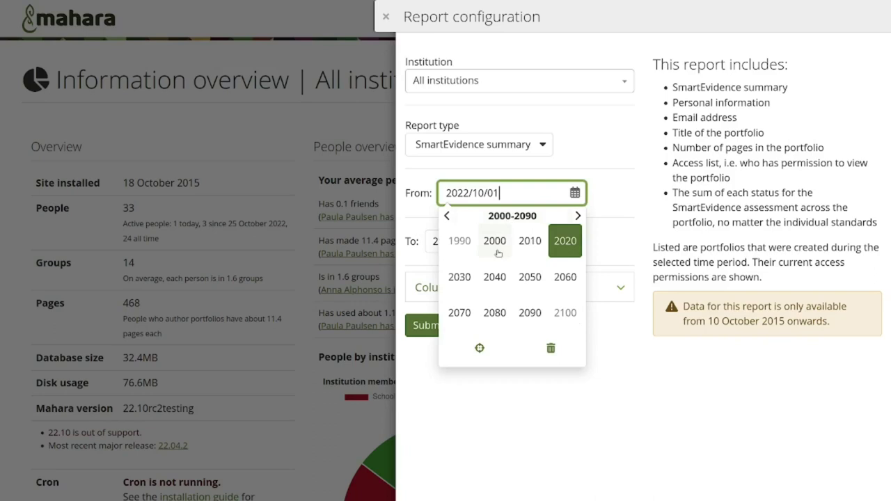
{"action": "left_click", "coordinate": [537, 243]}
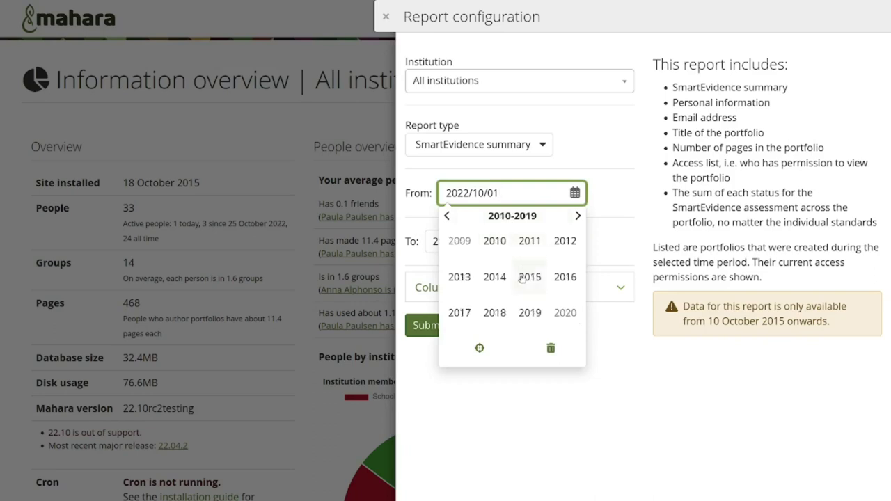
{"action": "left_click", "coordinate": [527, 277]}
{"action": "left_click", "coordinate": [459, 242]}
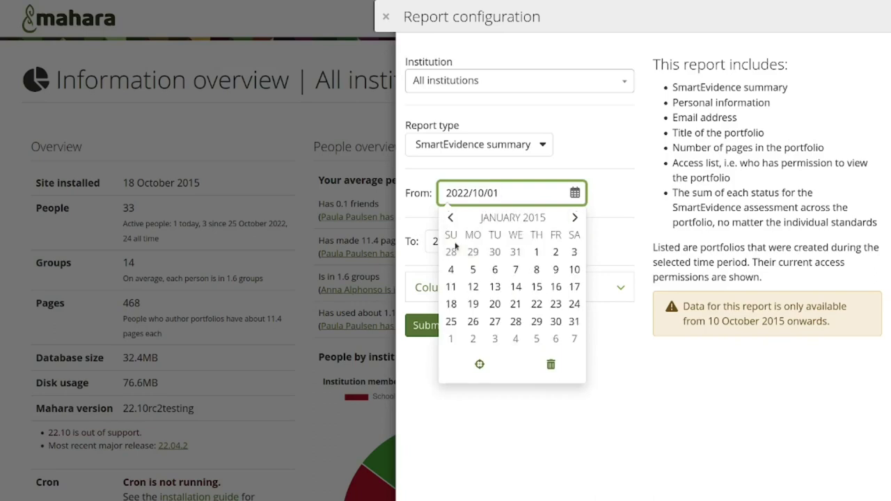
{"action": "left_click", "coordinate": [451, 275]}
Include the Access list column in the SmartEvidence summary report and generate the report.
{"action": "left_click", "coordinate": [461, 283]}
{"action": "scroll", "coordinate": [462, 283], "scroll_direction": "down", "scroll_amount": 3}
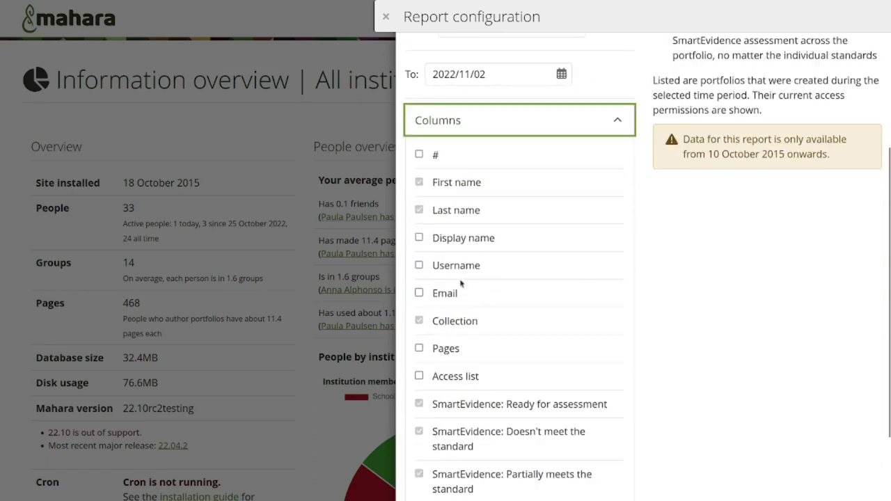
{"action": "scroll", "coordinate": [460, 282], "scroll_direction": "down", "scroll_amount": 2}
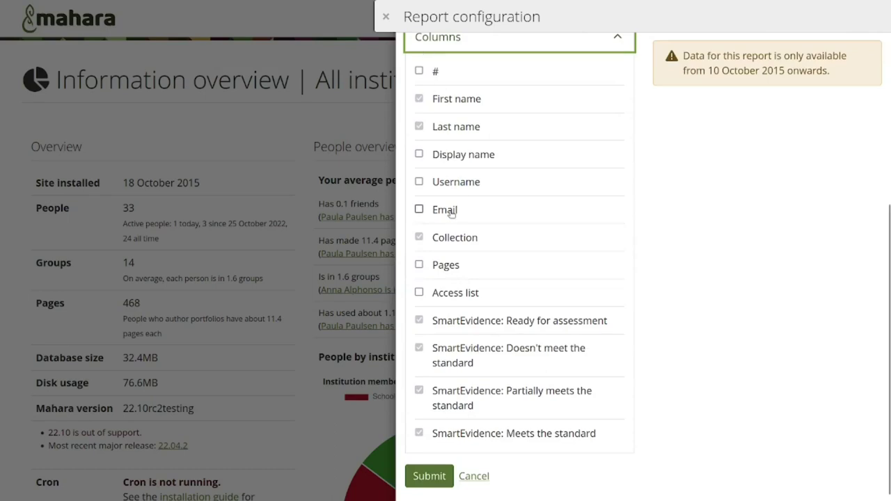
{"action": "left_click", "coordinate": [419, 292]}
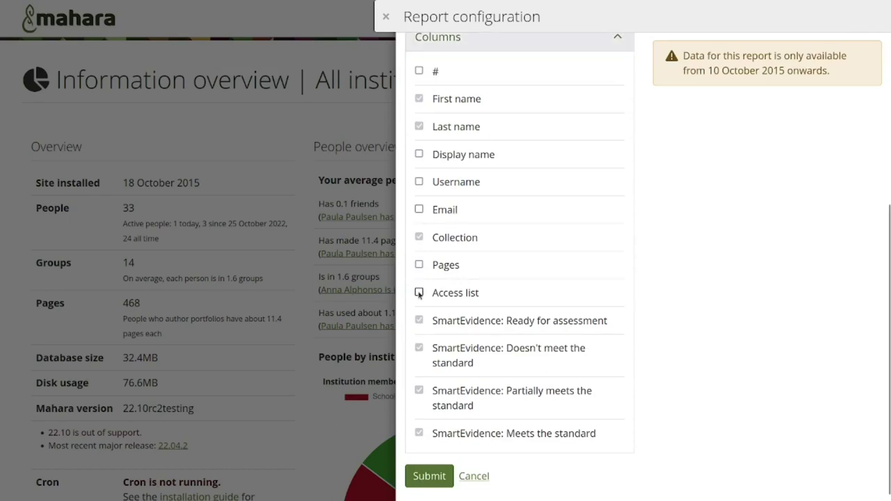
{"action": "left_click", "coordinate": [430, 478]}
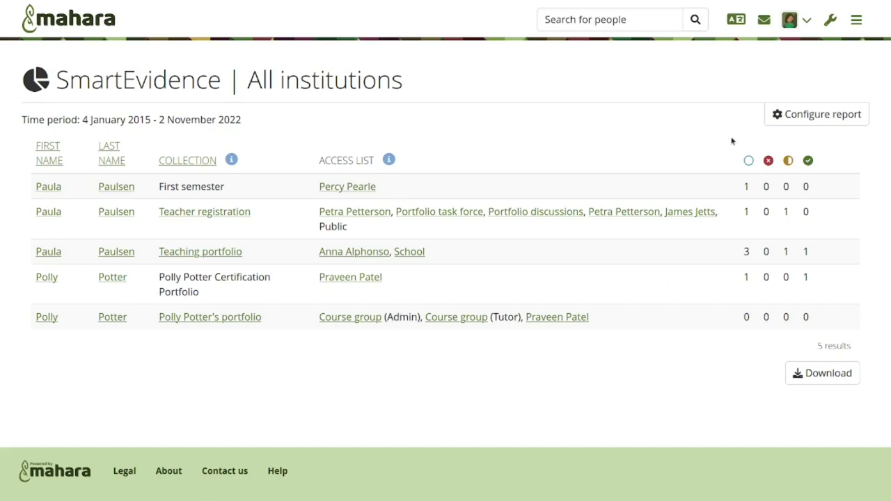
Open the Teaching portfolio from the report and highlight the Sum of statuses row label in its SmartEvidence map.
{"action": "mouse_move", "coordinate": [750, 164]}
{"action": "left_click", "coordinate": [218, 255]}
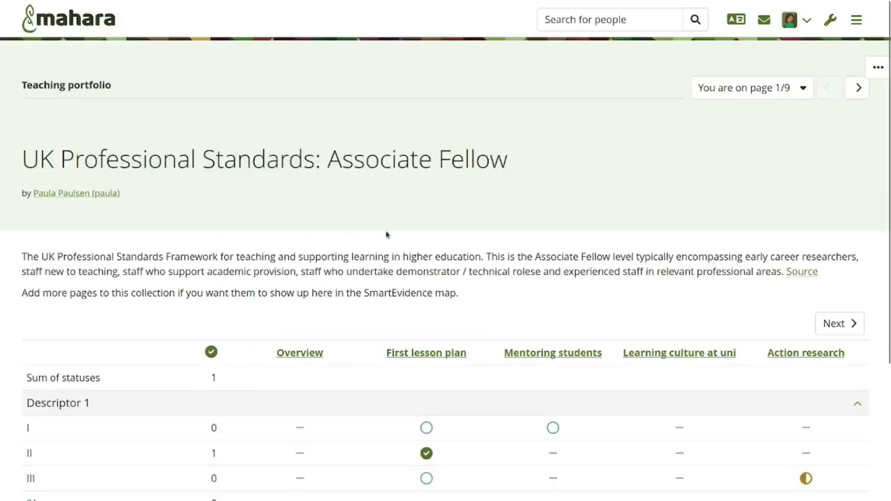
{"action": "scroll", "coordinate": [386, 234], "scroll_direction": "down", "scroll_amount": 2}
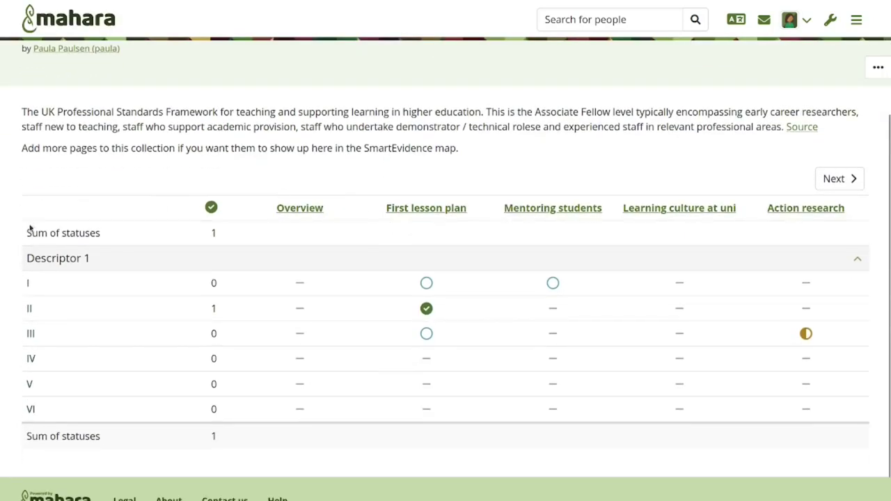
{"action": "left_click_drag", "start_coordinate": [27, 237], "coordinate": [119, 245]}
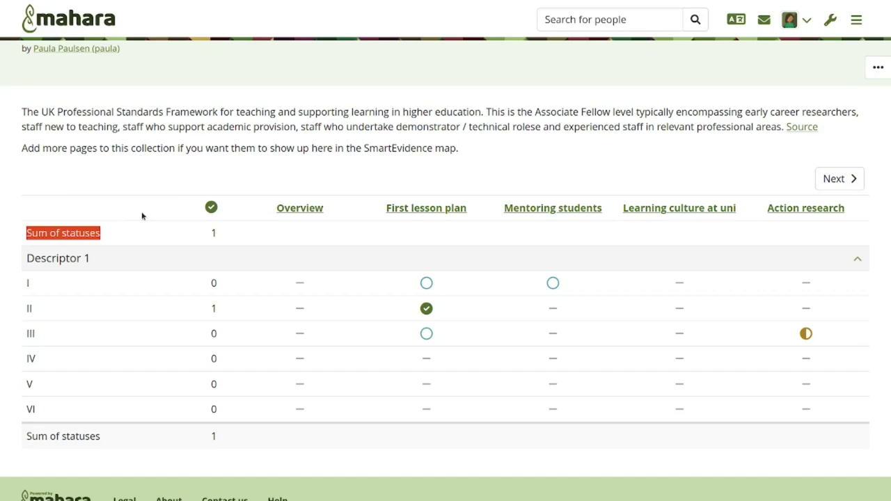
Switch to the Mahara 22.10 presentation and advance to the slide on exporting accounts via CLI and moving accounts via CSV.
{"action": "mouse_move", "coordinate": [316, 8]}
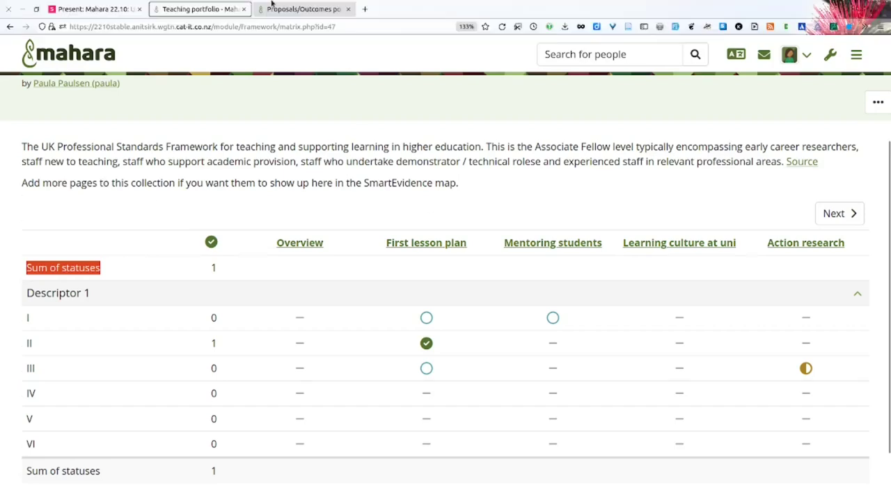
{"action": "left_click", "coordinate": [97, 9]}
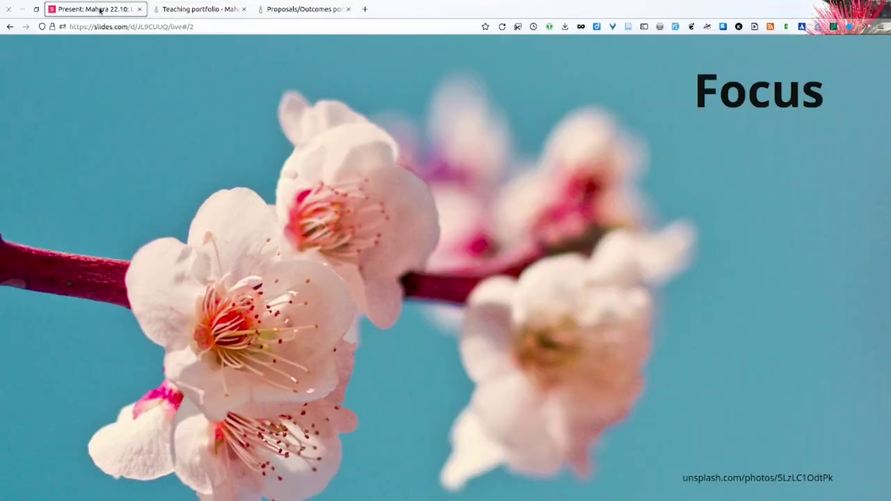
{"action": "key", "text": "Right"}
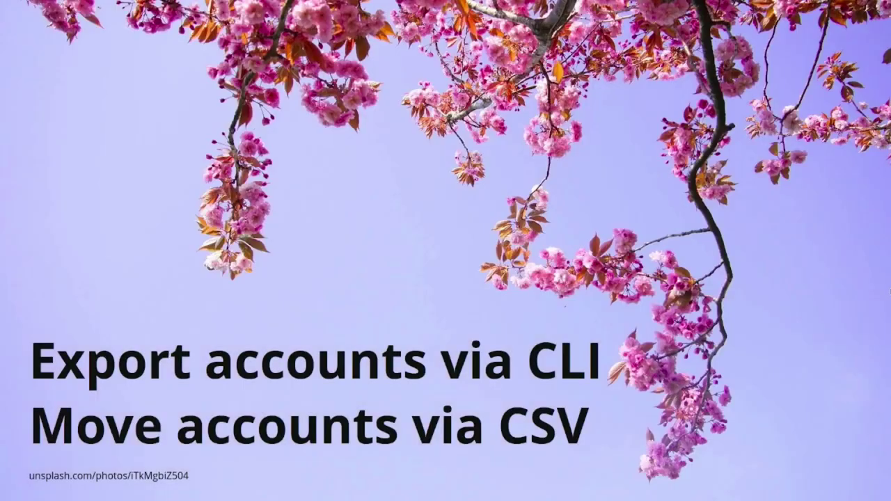